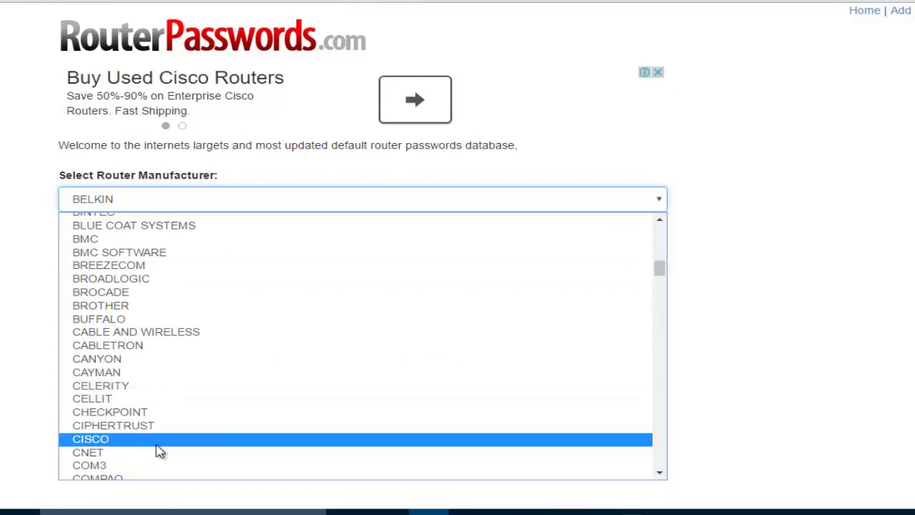
Step: Look up the default router passwords for BUFFALO and highlight the username and password of the first listed model
click(161, 321)
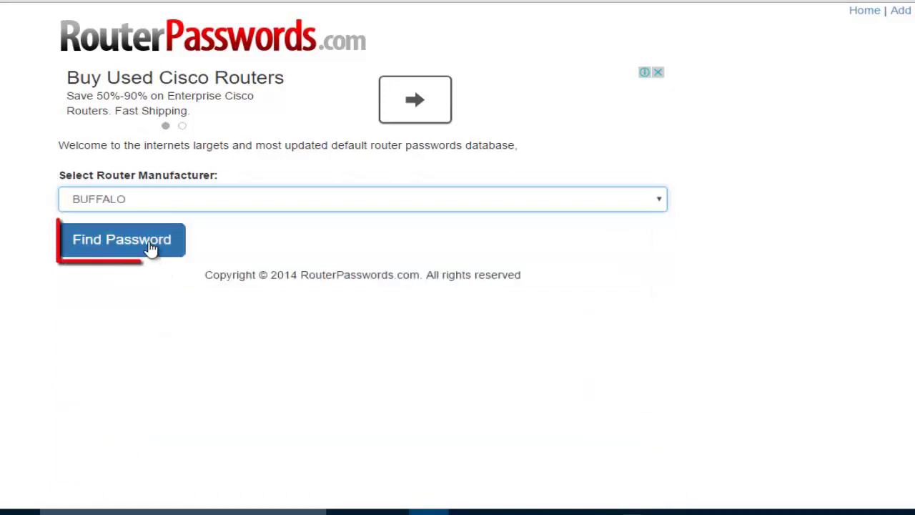
click(151, 247)
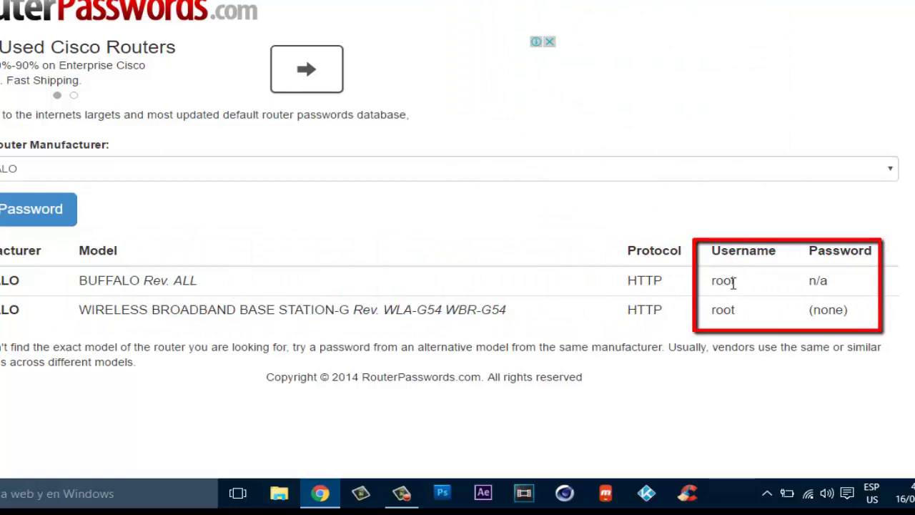
drag(736, 282, 713, 284)
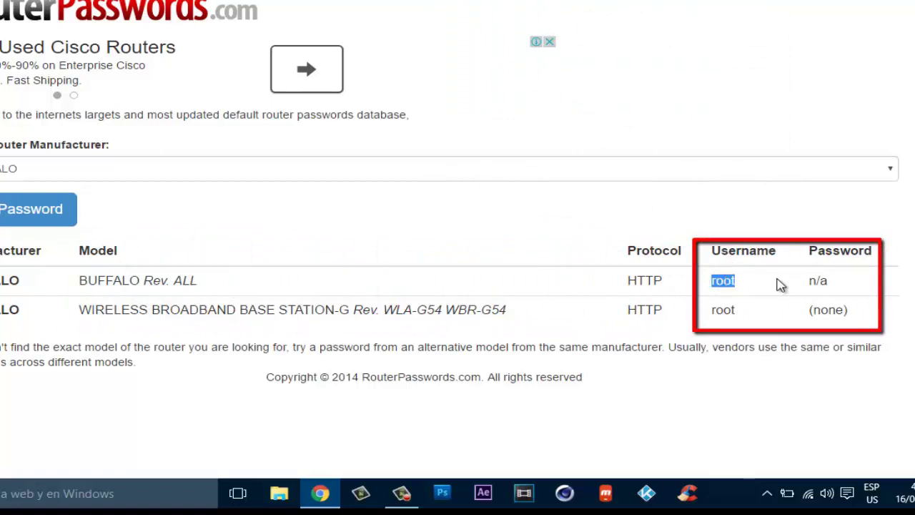
drag(809, 282, 828, 288)
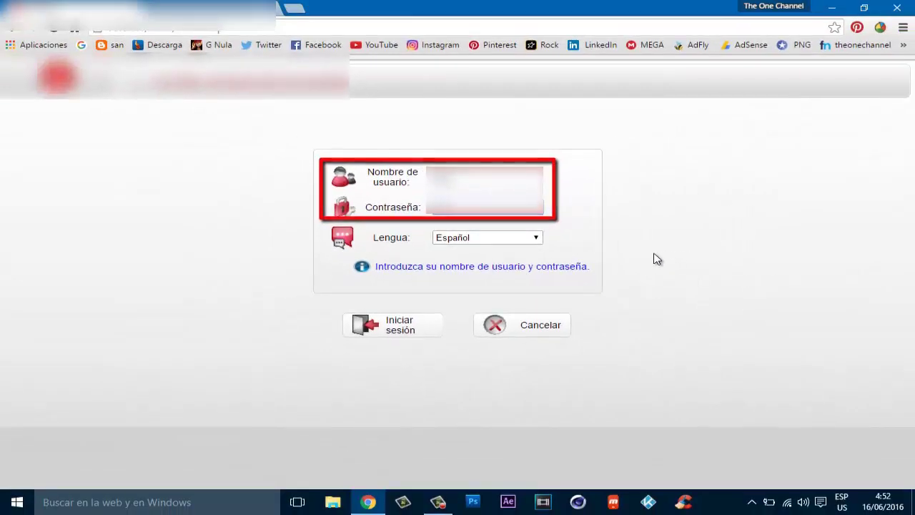
Step: Log in to the router's administration page and open its WLAN status to examine the connected WLAN devices
key(Return)
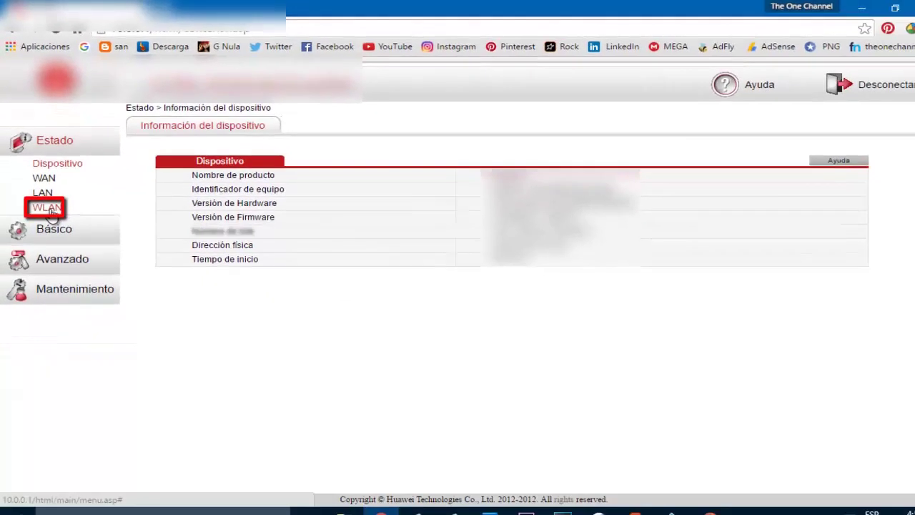
click(50, 212)
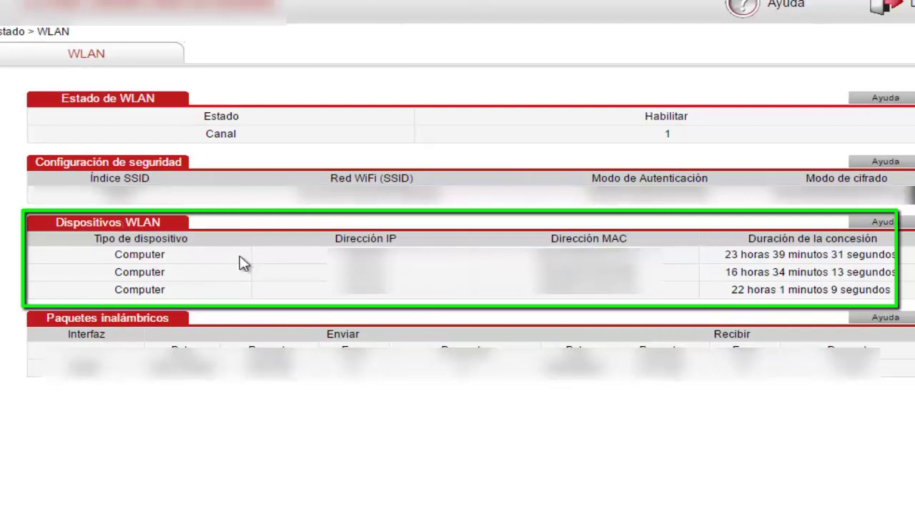
click(176, 286)
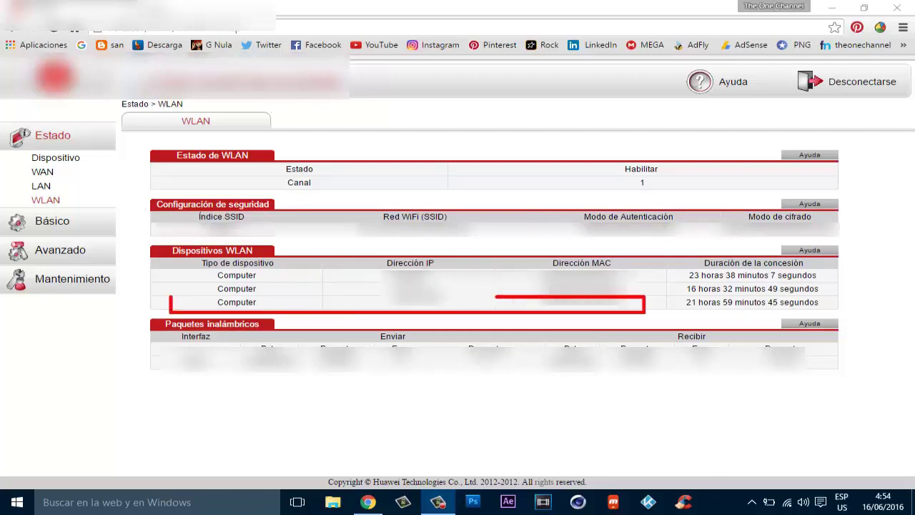
click(411, 285)
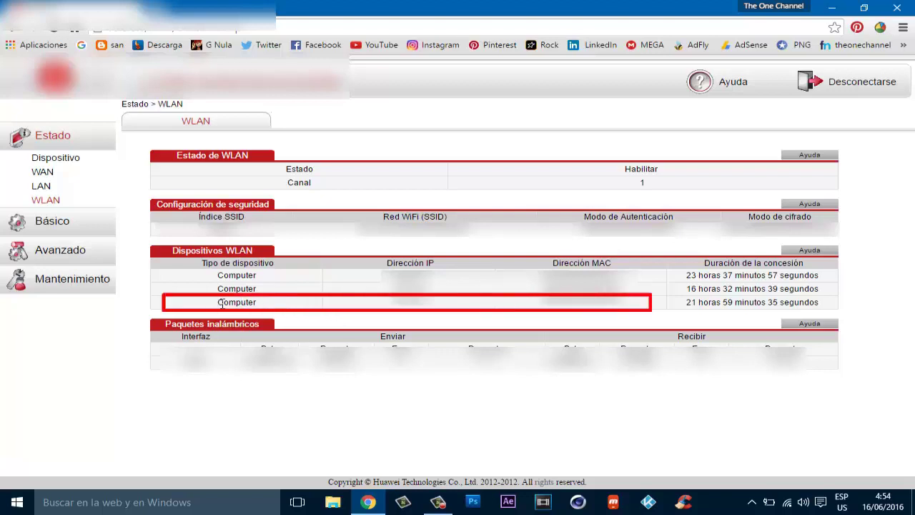
double_click(236, 302)
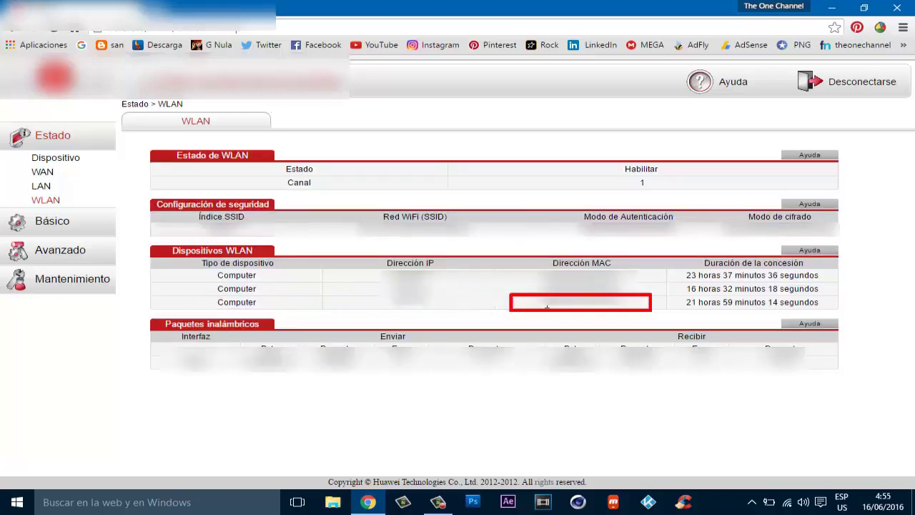
Step: Copy the MAC address of the third device listed under Dispositivos WLAN
drag(573, 306, 619, 308)
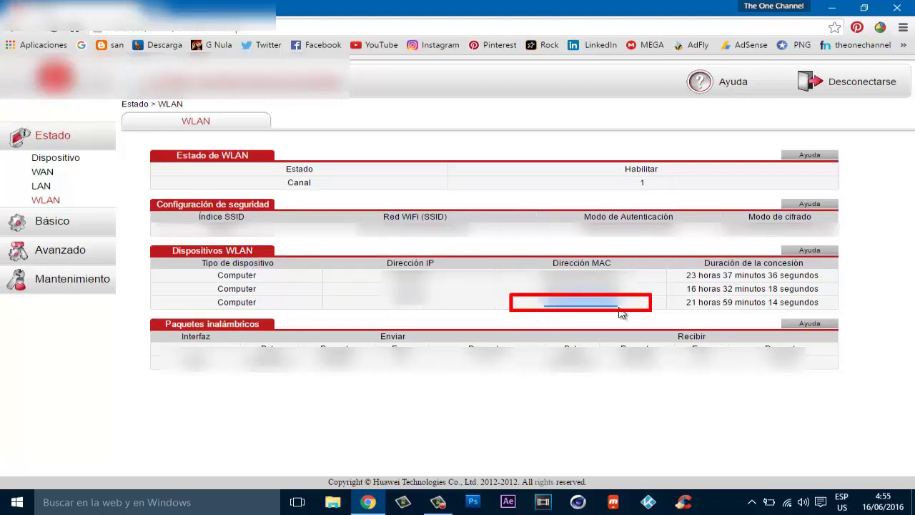
right_click(611, 309)
click(628, 315)
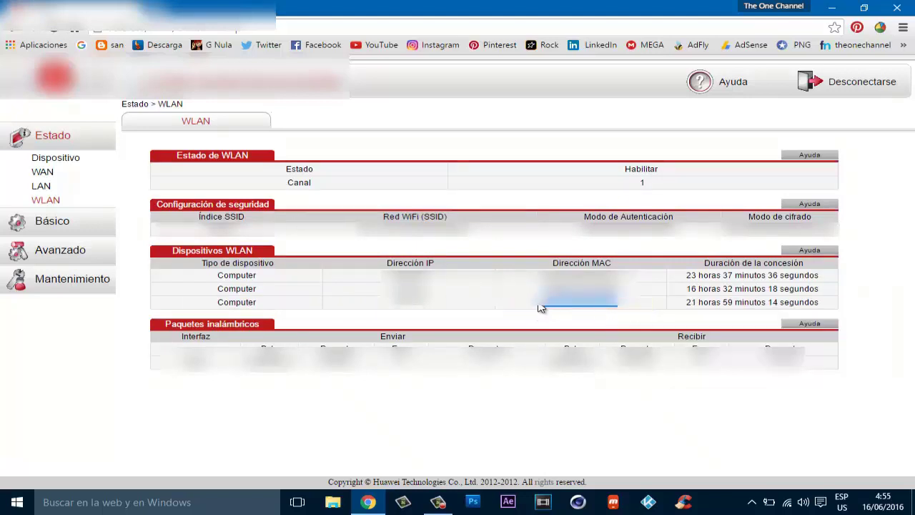
Step: Create a new rule in the router's advanced MAC address filter and name it Smartphone
click(60, 249)
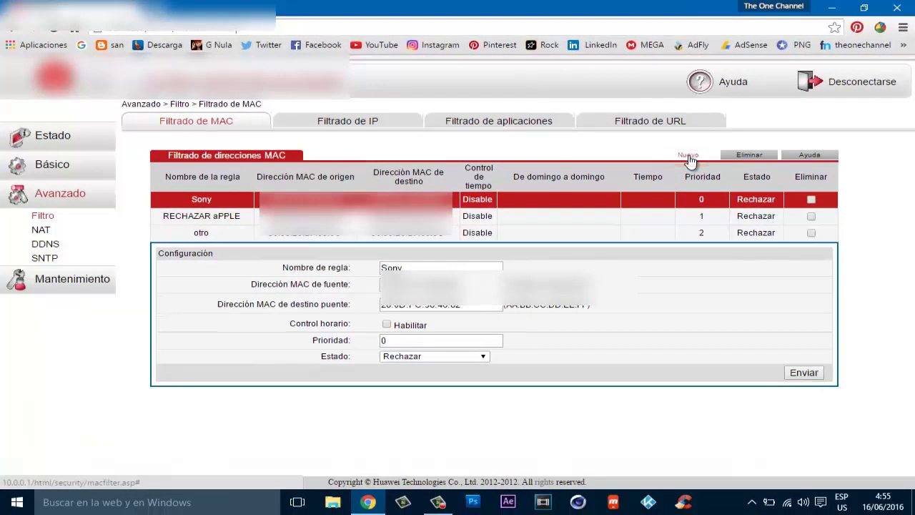
click(689, 157)
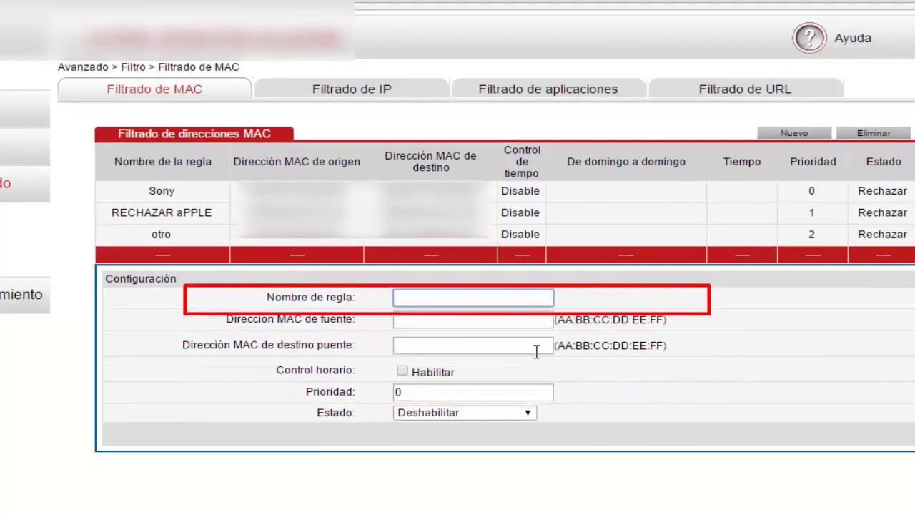
text(Smartphone)
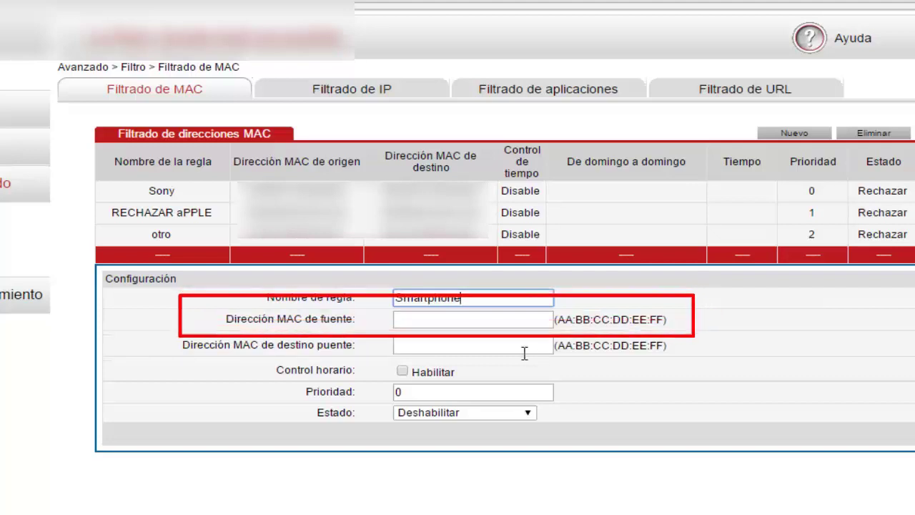
Step: Paste the copied MAC address as the rule's source and destination address, and set its Estado to Rechazar
click(474, 318)
click(477, 345)
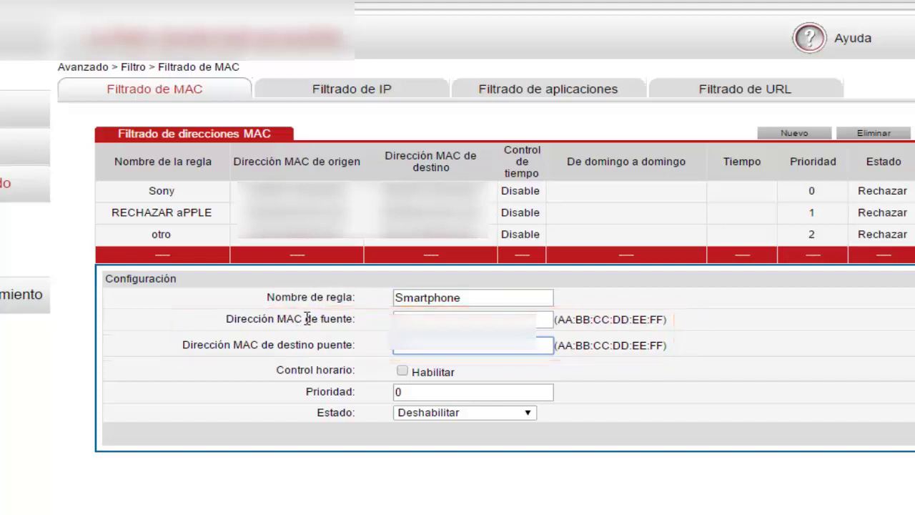
drag(307, 319, 229, 307)
click(255, 346)
right_click(433, 318)
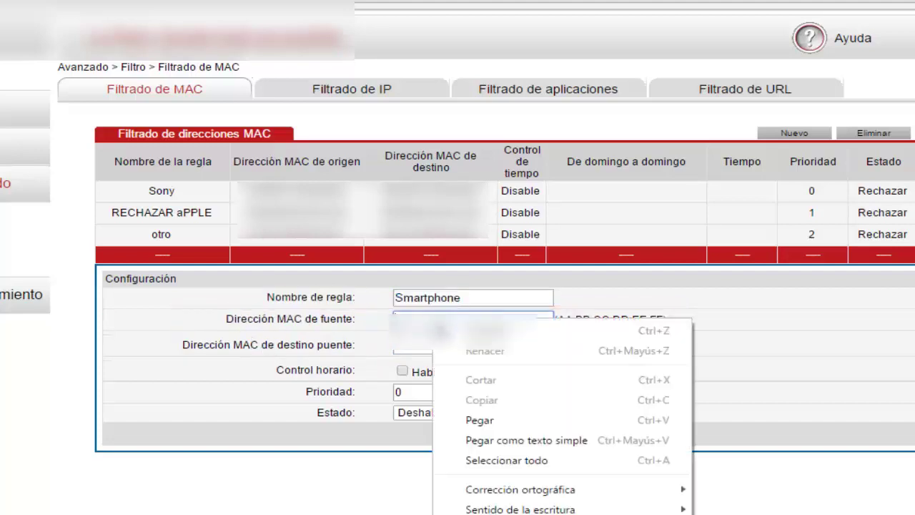
click(486, 419)
click(468, 349)
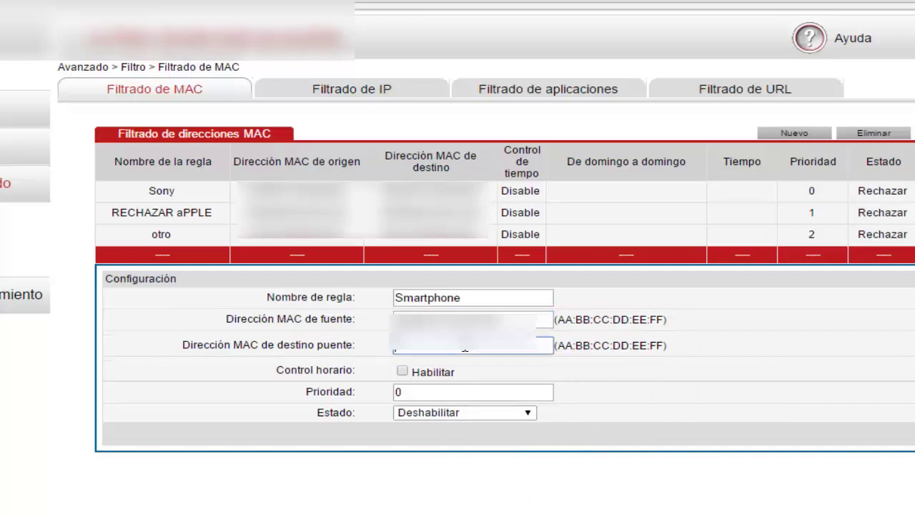
right_click(468, 349)
click(520, 229)
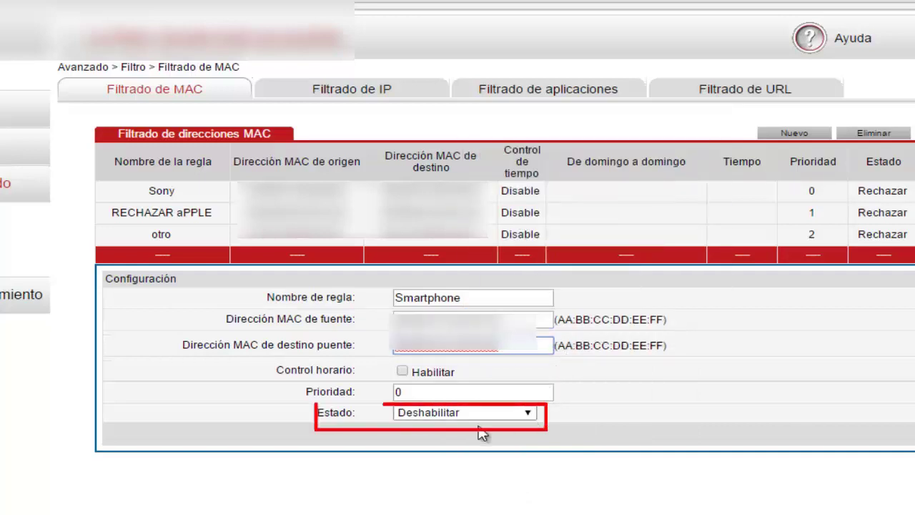
click(532, 414)
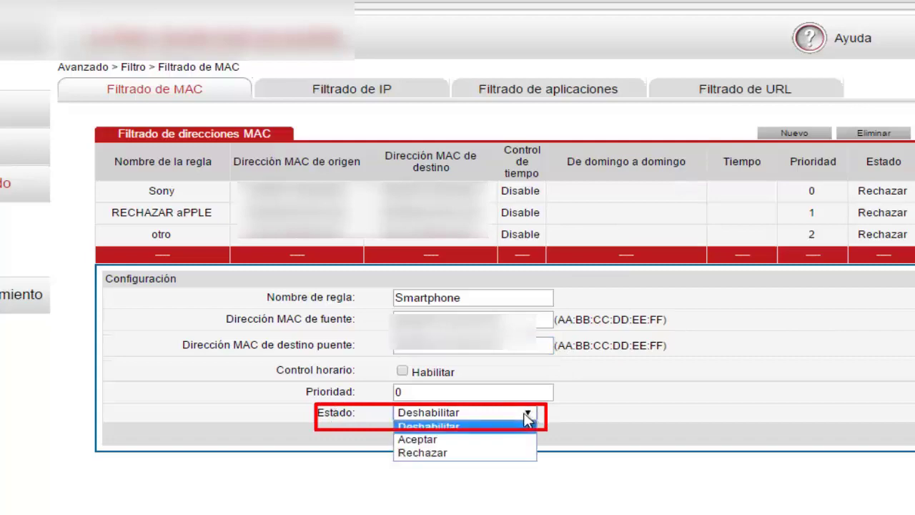
click(464, 453)
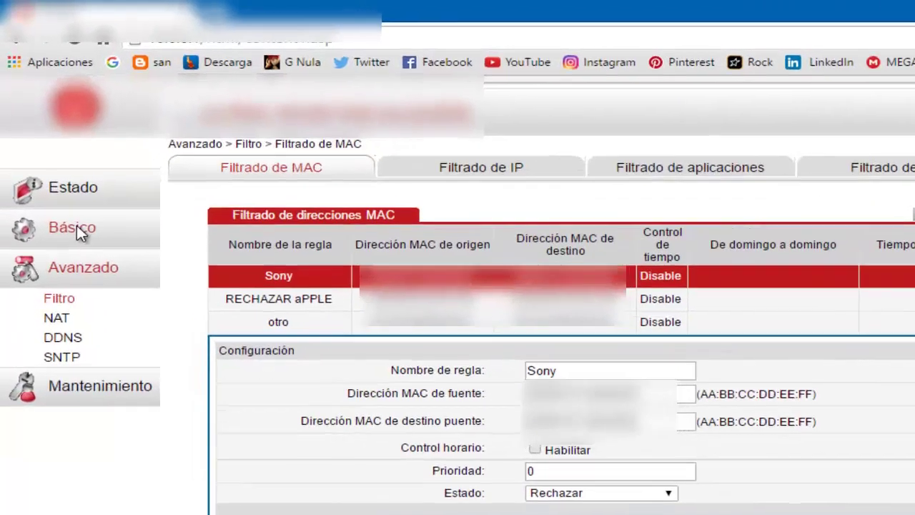
Step: Open the router's basic WLAN settings to examine the WPS option, and minimize the browser
click(56, 166)
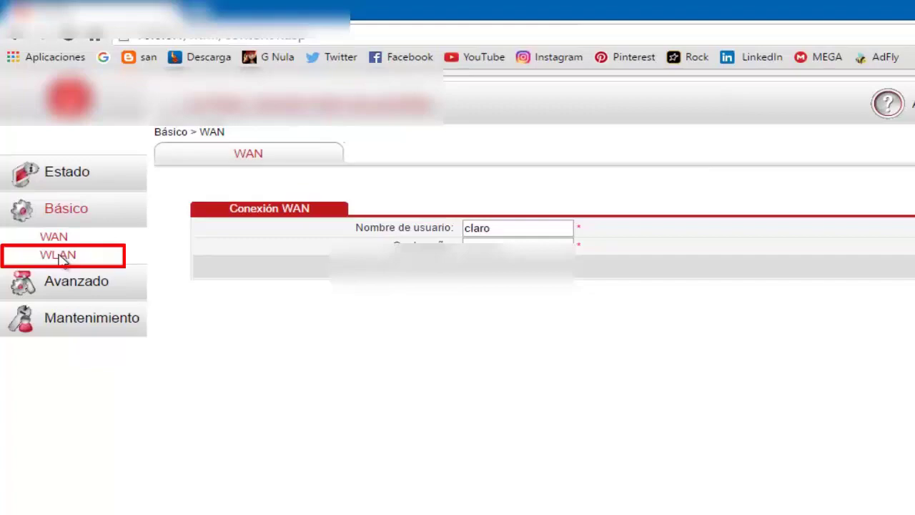
click(62, 278)
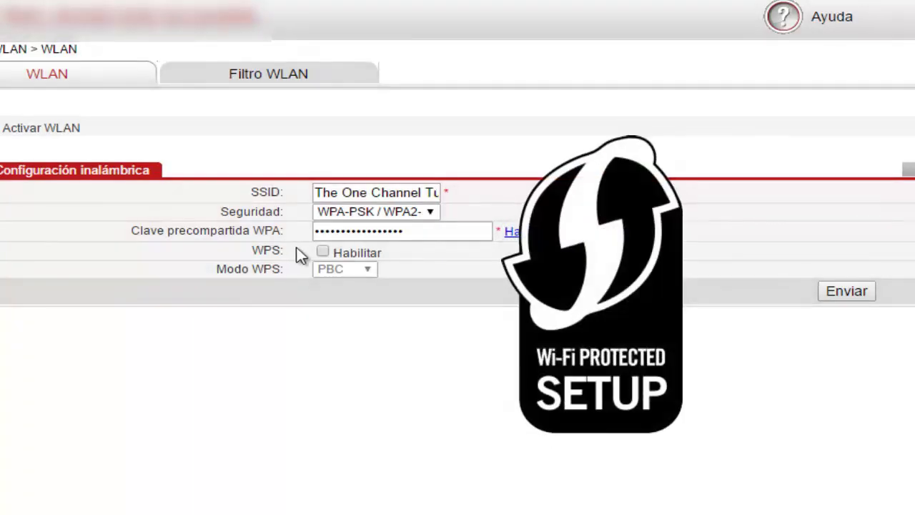
click(323, 253)
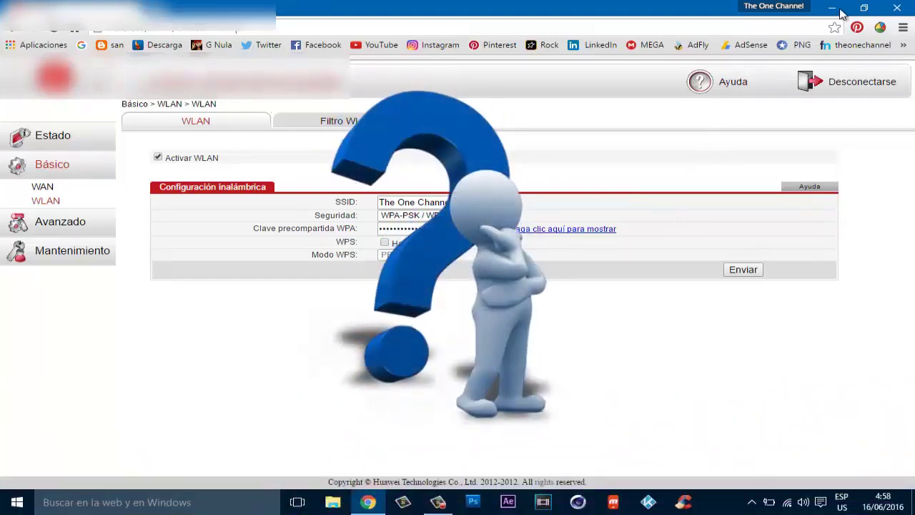
click(832, 7)
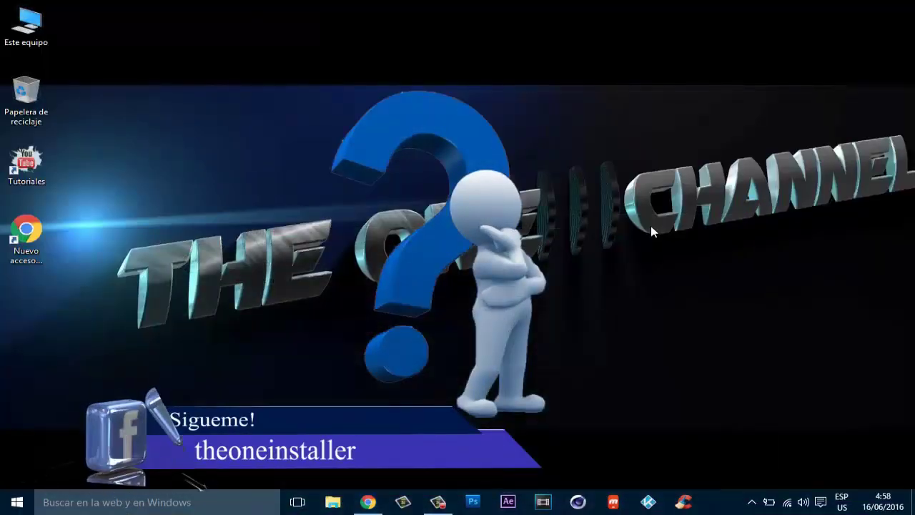